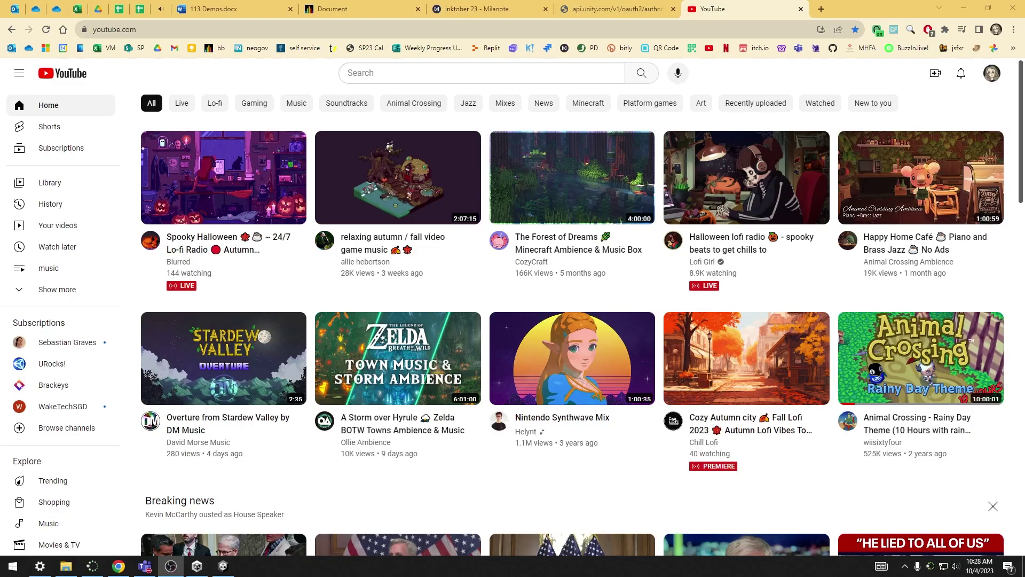
- Choose Upload video from the Create menu to open the upload dialog
{"action": "left_click", "coordinate": [935, 72]}
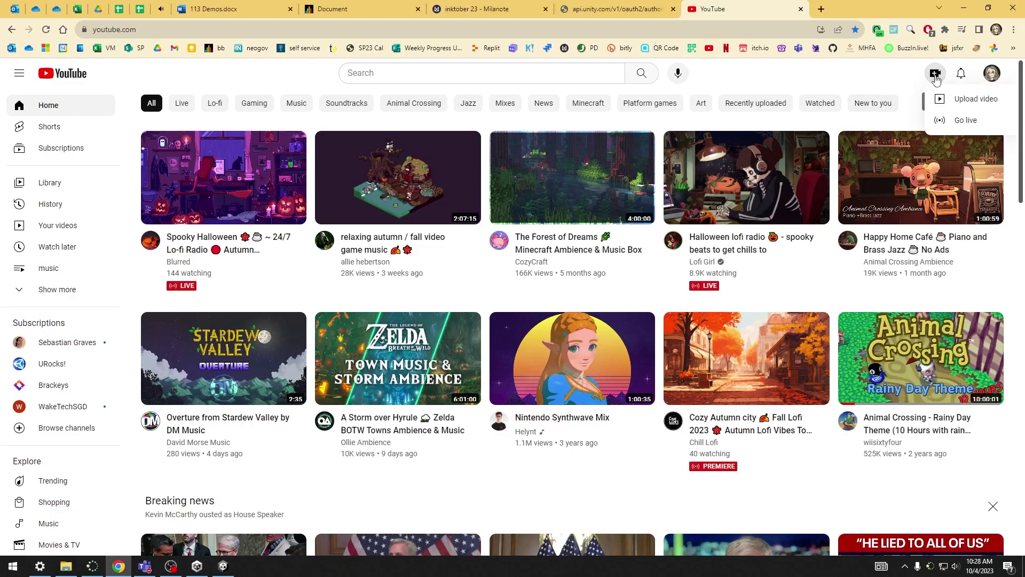
{"action": "left_click", "coordinate": [970, 99]}
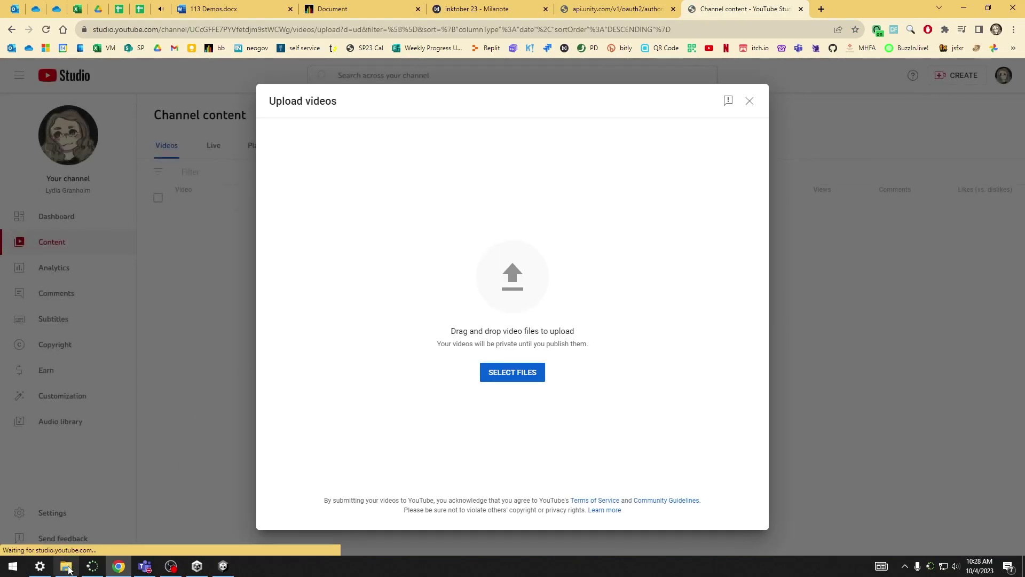
- Drag the 'scripts' video from File Explorer onto the Upload videos drop area
{"action": "left_click", "coordinate": [66, 567]}
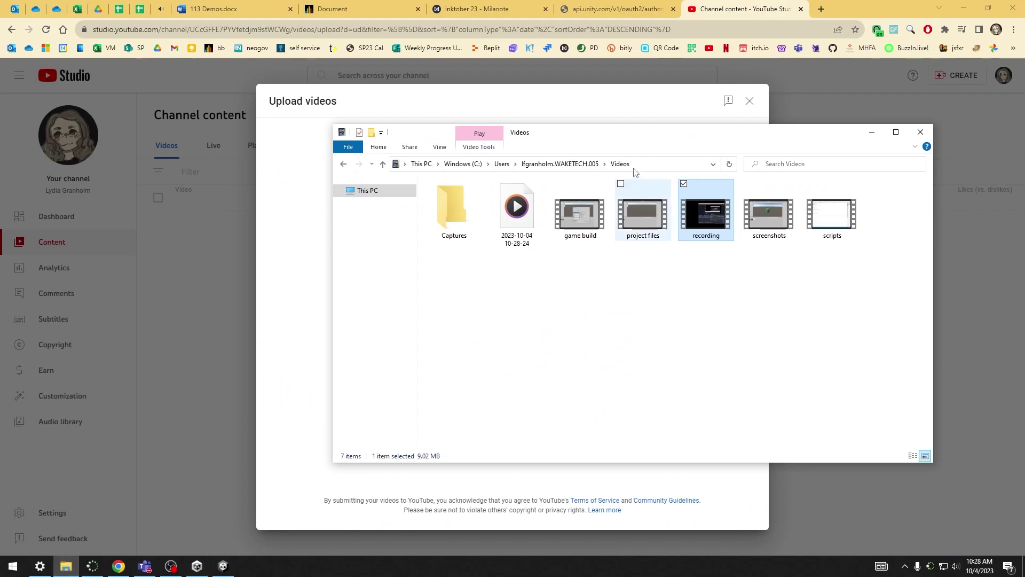
{"action": "left_click_drag", "start_coordinate": [643, 143], "coordinate": [760, 148]}
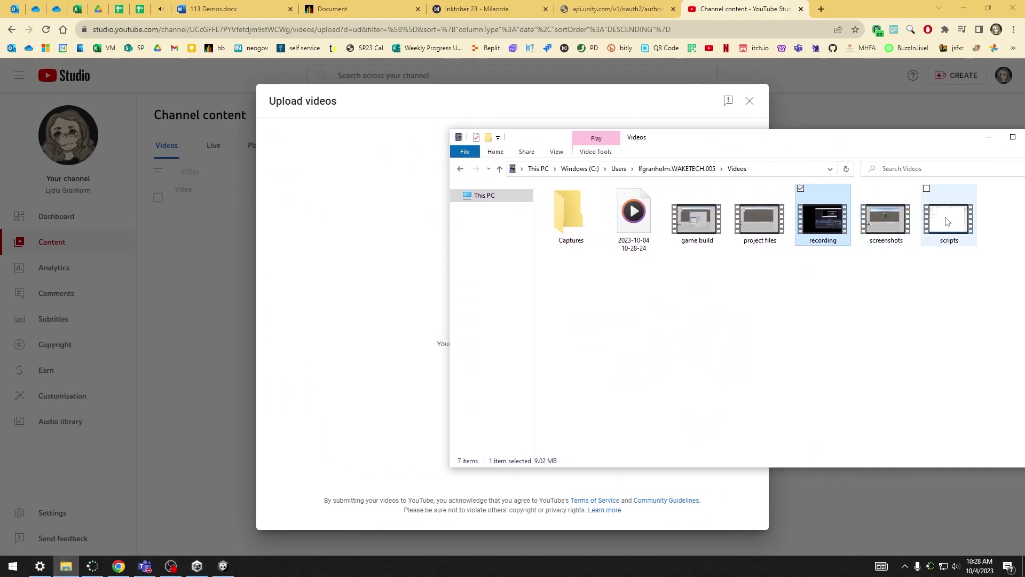
{"action": "left_click", "coordinate": [949, 222]}
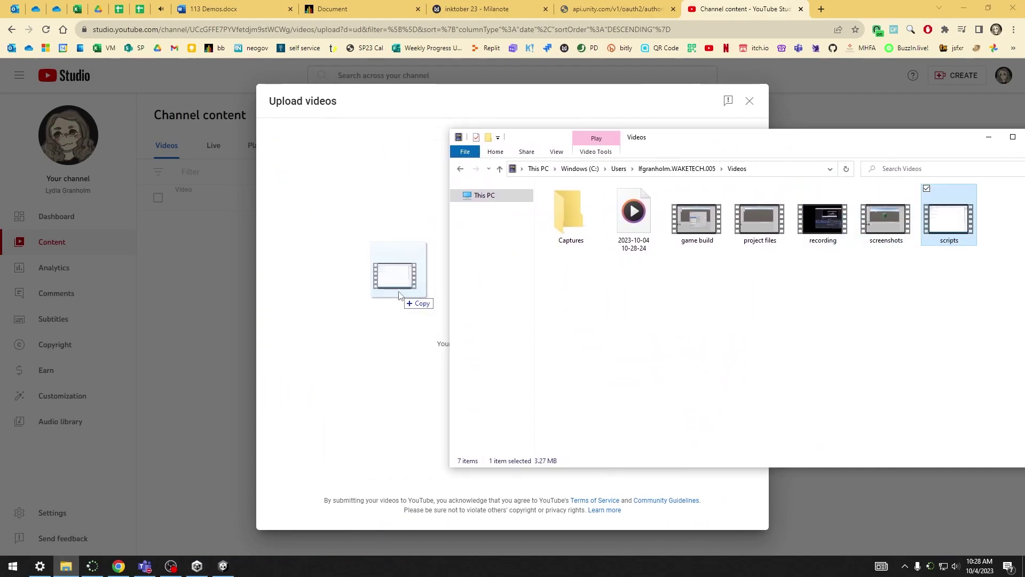
{"action": "left_click_drag", "start_coordinate": [953, 228], "coordinate": [391, 296]}
{"action": "type", "text": "scripts"}
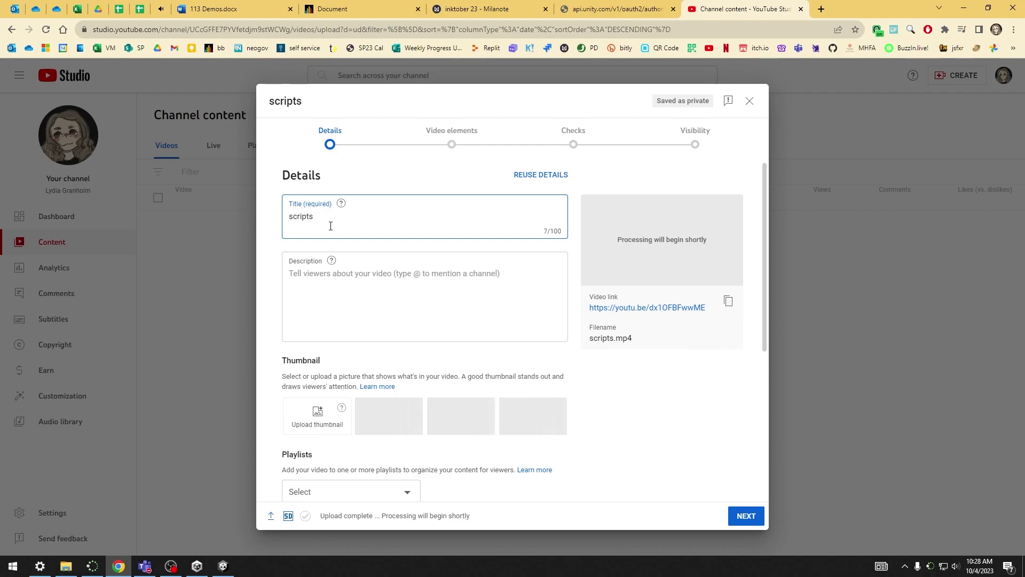
{"action": "type", "text": " video de"}
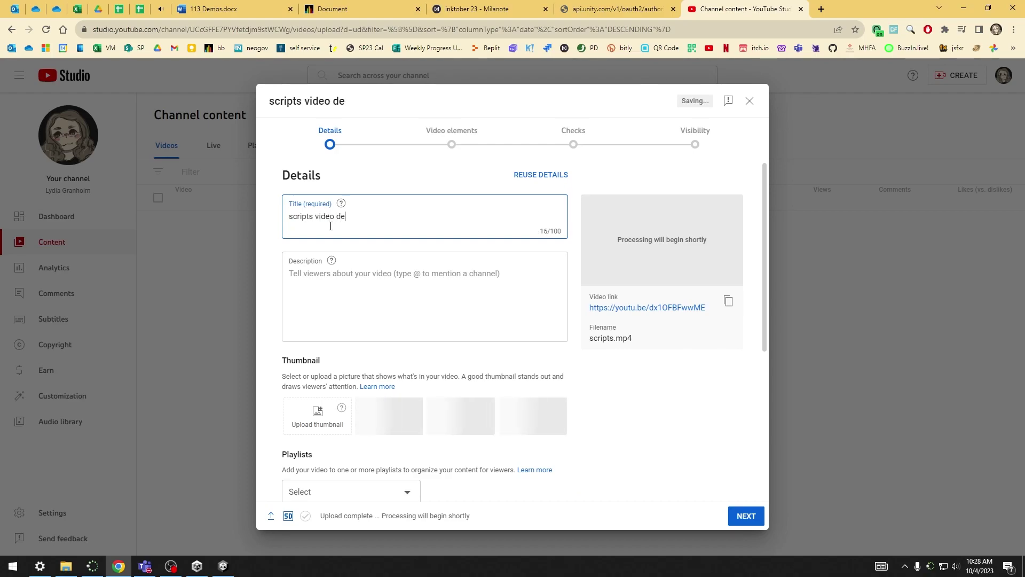
{"action": "type", "text": "mo"}
{"action": "scroll", "coordinate": [331, 227], "scroll_direction": "down", "scroll_amount": 5}
{"action": "scroll", "coordinate": [384, 280], "scroll_direction": "down", "scroll_amount": 2}
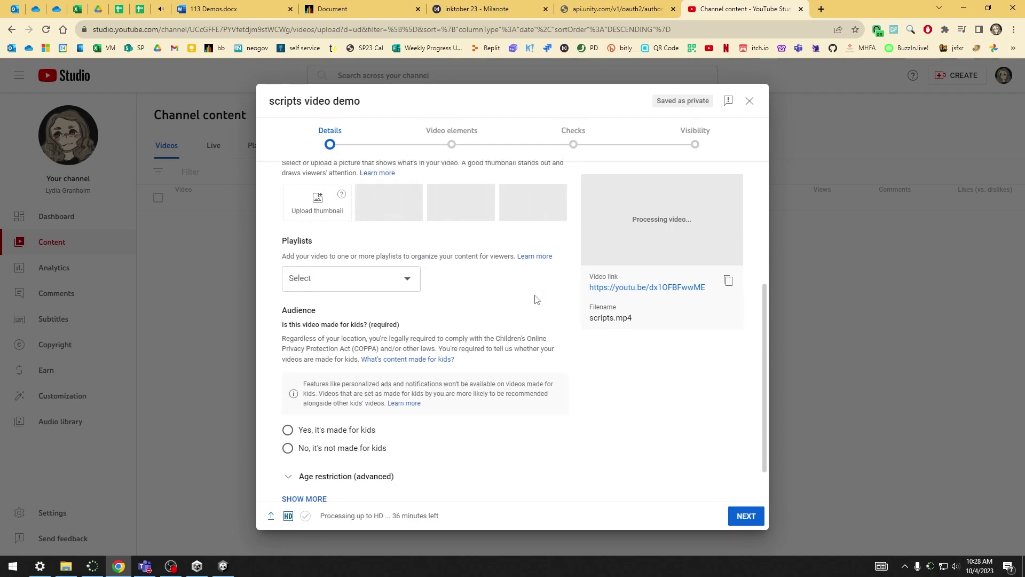
{"action": "scroll", "coordinate": [384, 309], "scroll_direction": "down", "scroll_amount": 1}
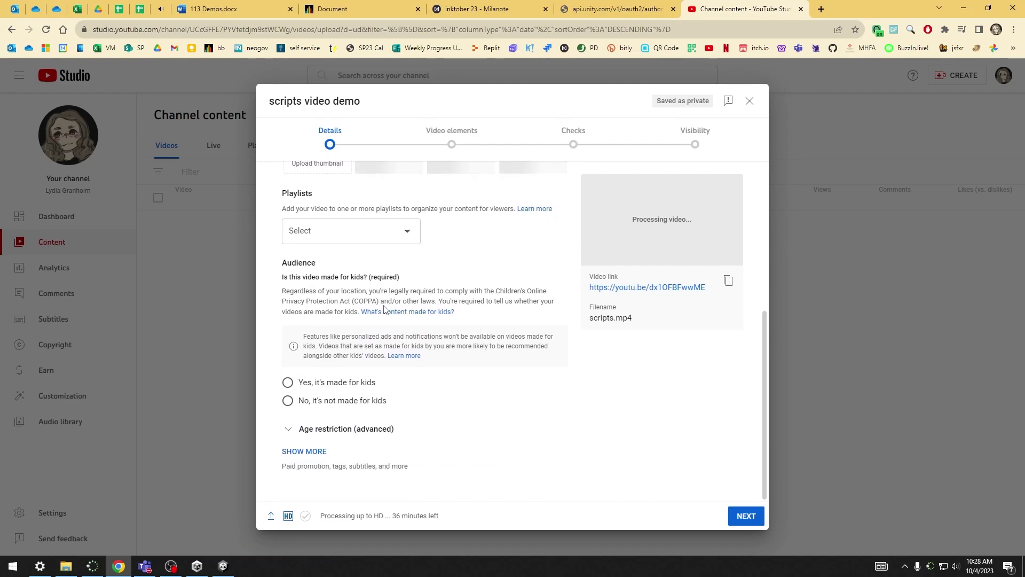
- Mark the video 'No, it's not made for kids' and advance to the Visibility step
{"action": "left_click", "coordinate": [340, 406]}
{"action": "left_click", "coordinate": [746, 515]}
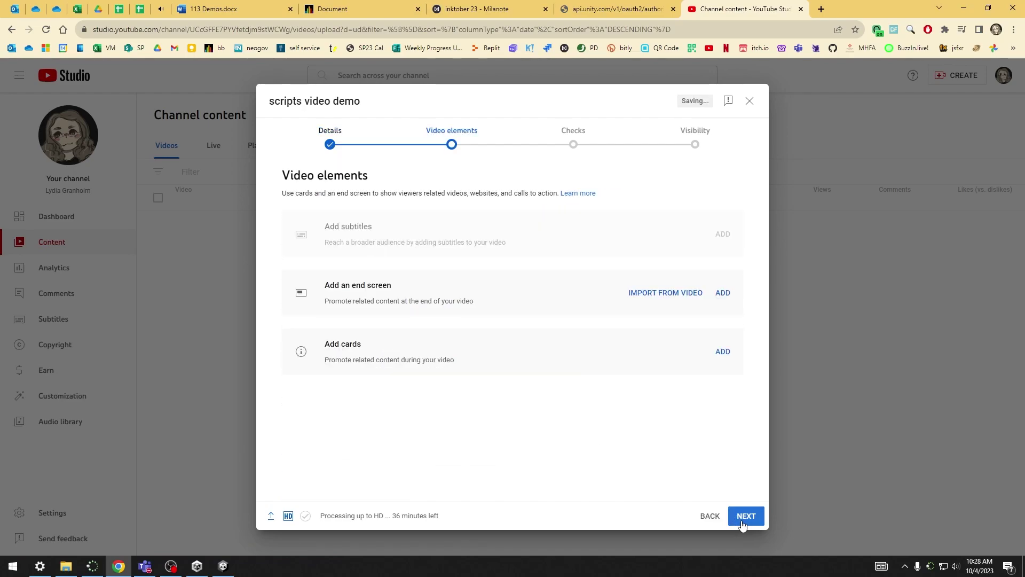
{"action": "left_click", "coordinate": [741, 515]}
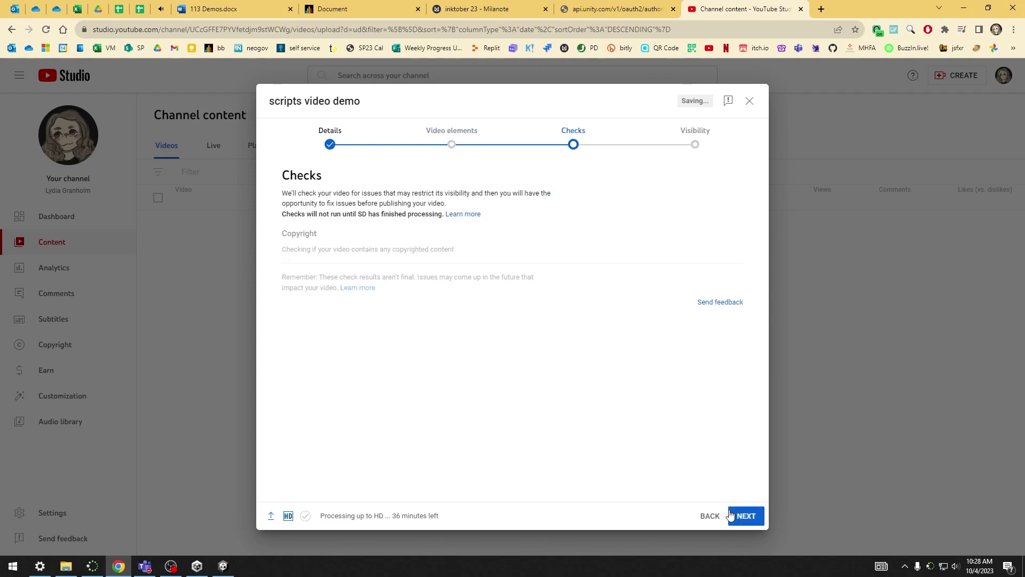
{"action": "left_click", "coordinate": [740, 515]}
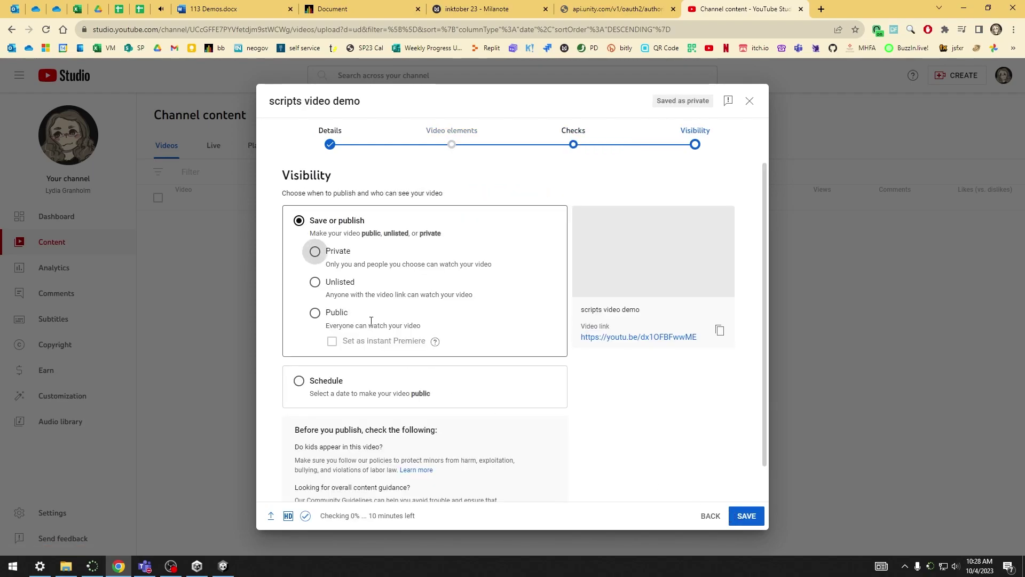
- Set the video's visibility to Unlisted, ending on Unlisted after switching back and forth with Public
{"action": "left_click", "coordinate": [314, 282]}
{"action": "left_click", "coordinate": [337, 314]}
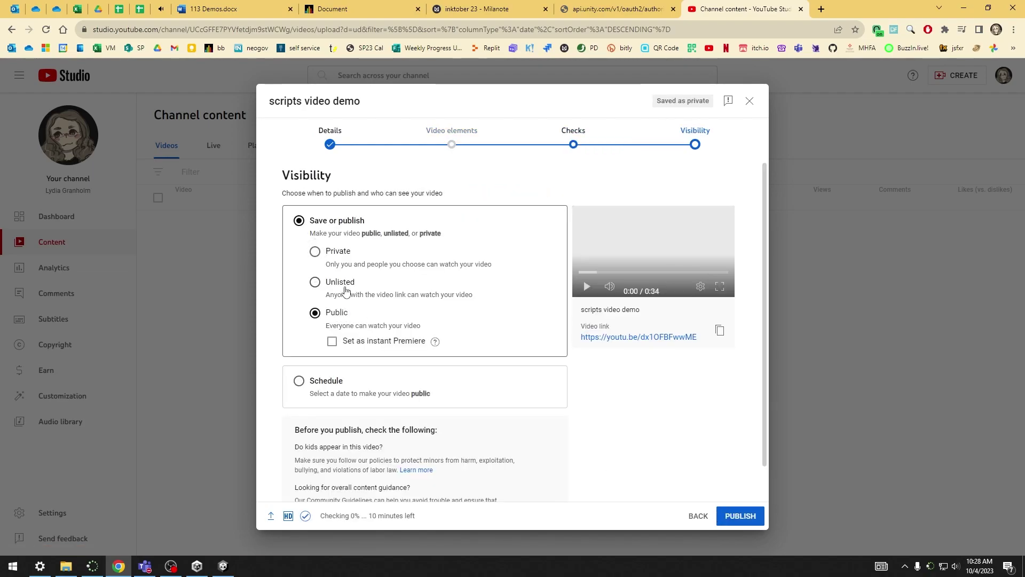
{"action": "left_click", "coordinate": [343, 288]}
{"action": "left_click", "coordinate": [337, 313]}
{"action": "left_click", "coordinate": [343, 285]}
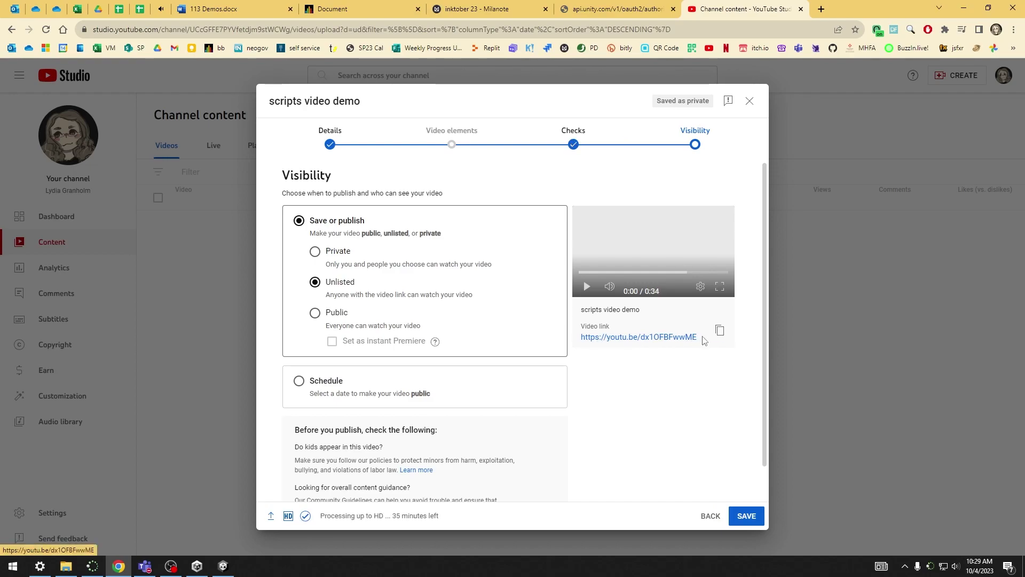
- Copy the video link to the clipboard and save the unlisted upload
{"action": "left_click", "coordinate": [720, 332]}
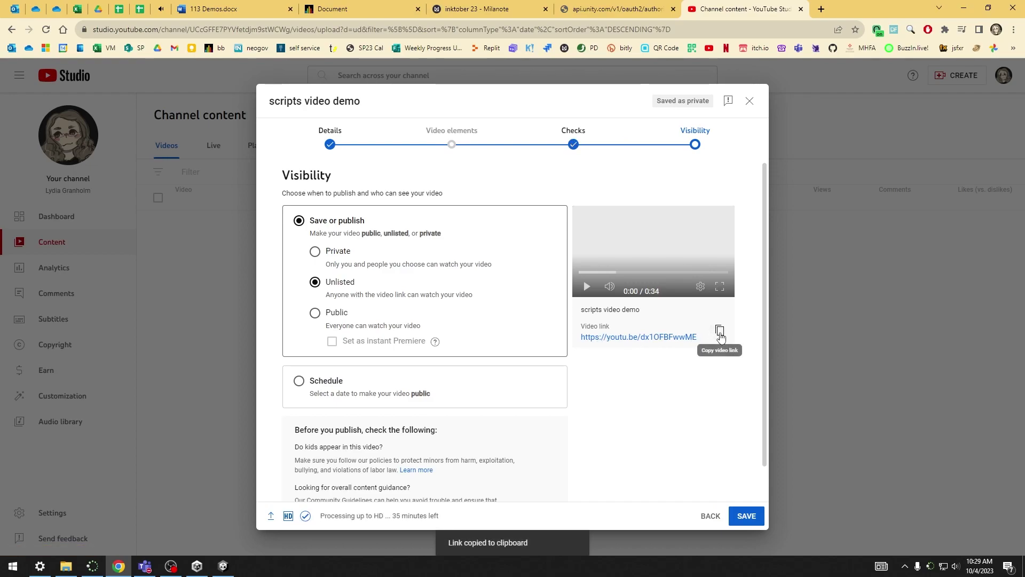
{"action": "left_click", "coordinate": [747, 516]}
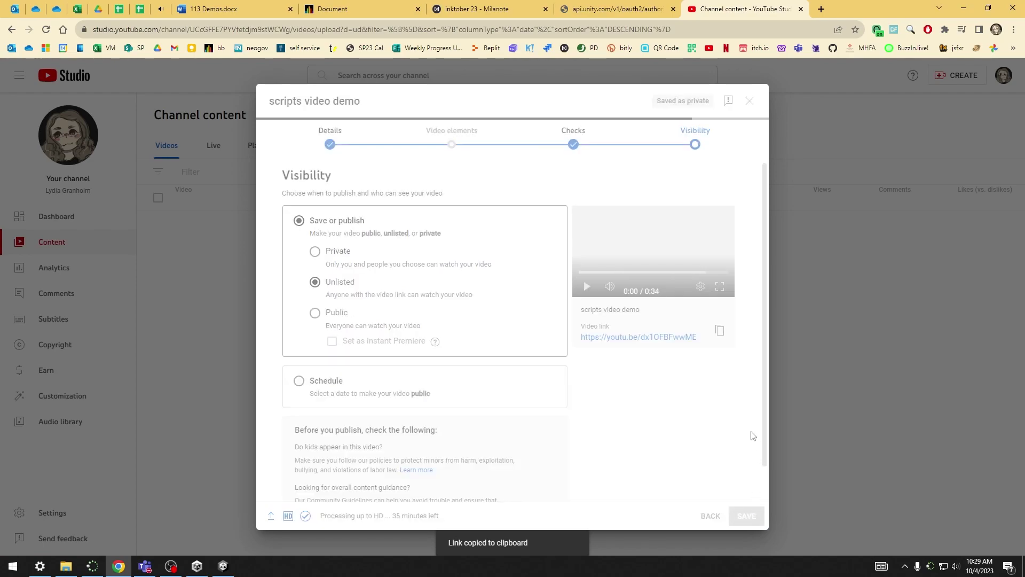